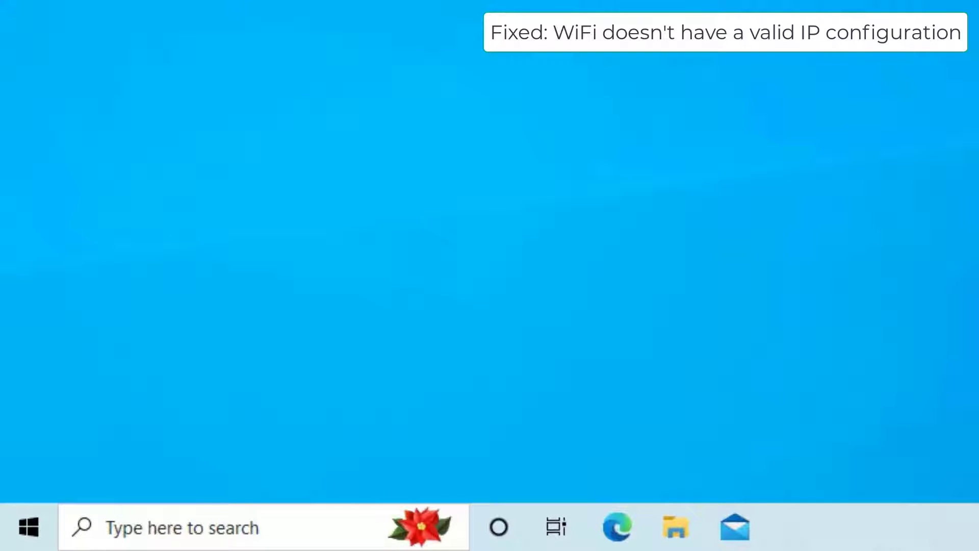
# - Search for cmd and run Command Prompt as administrator, approving the UAC prompt
pyautogui.click(205, 537)
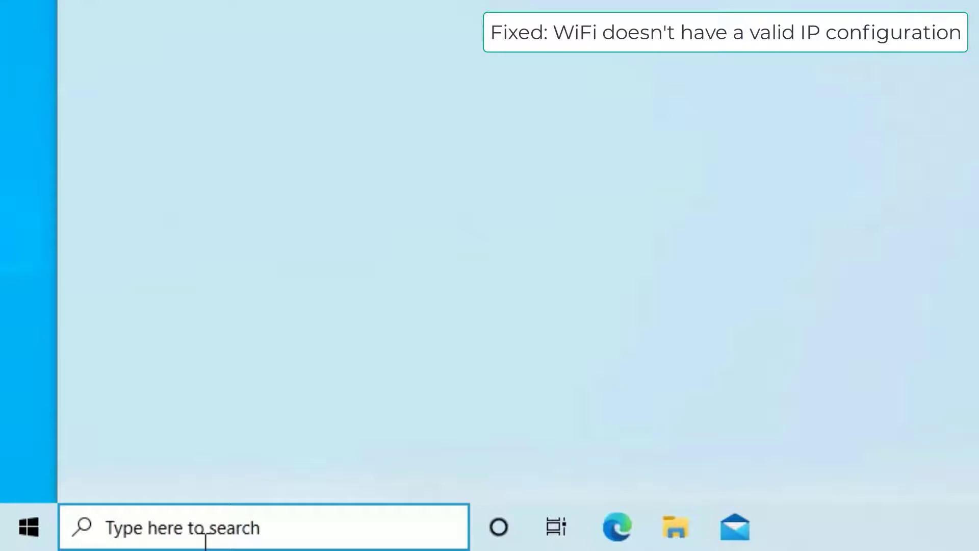
pyautogui.write('cmd')
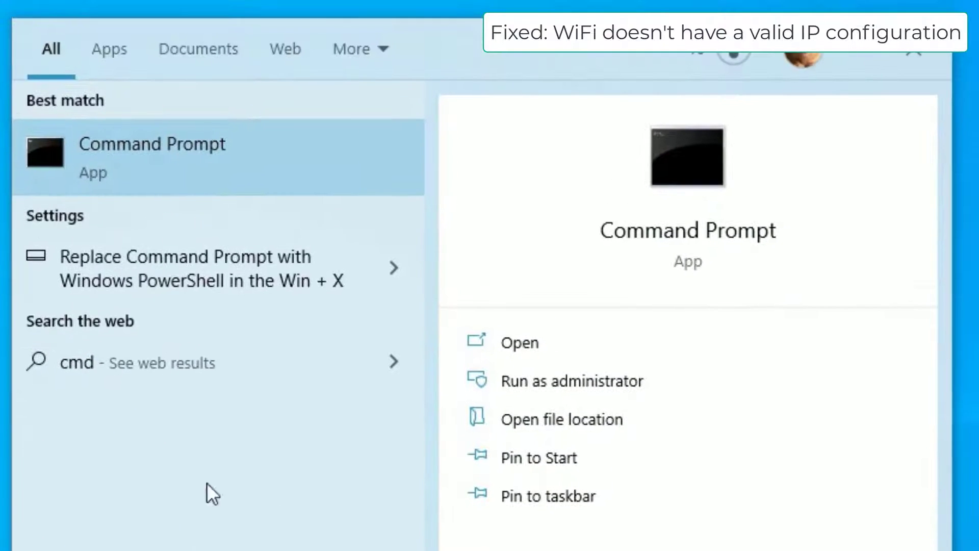
pyautogui.rightClick(151, 179)
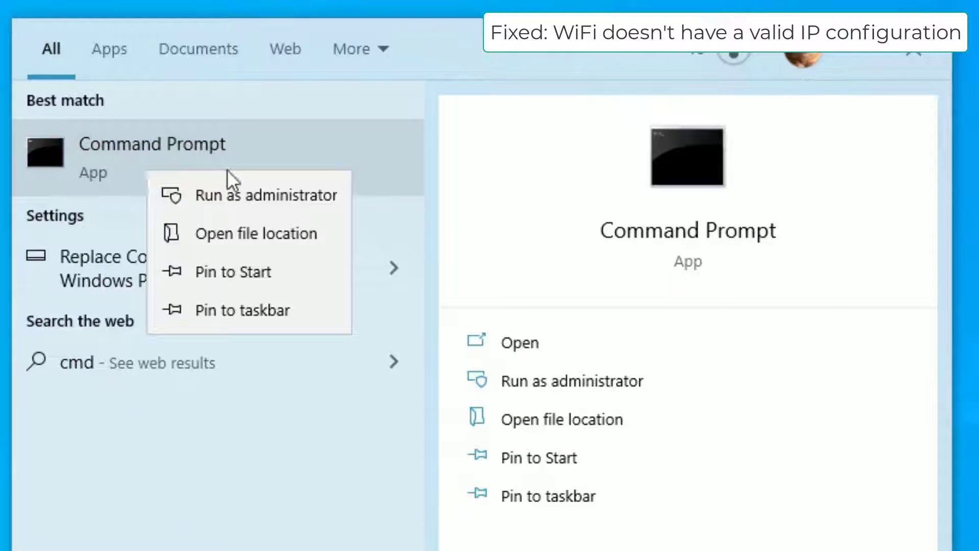
pyautogui.click(235, 198)
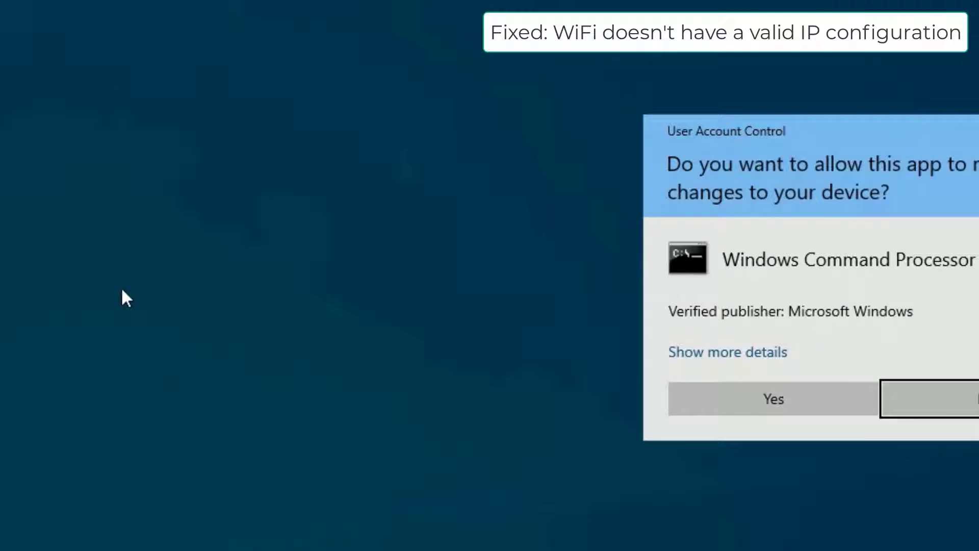
pyautogui.click(633, 438)
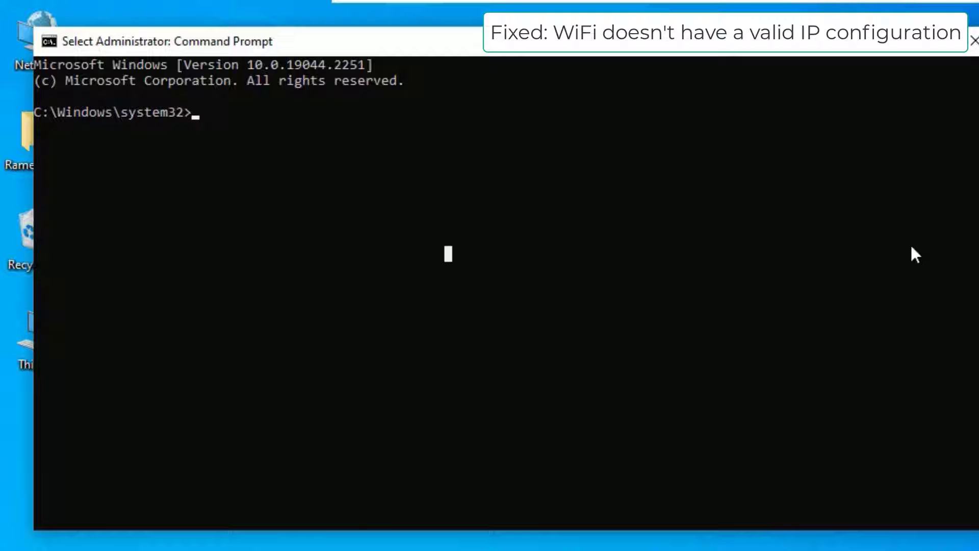
pyautogui.write('net')
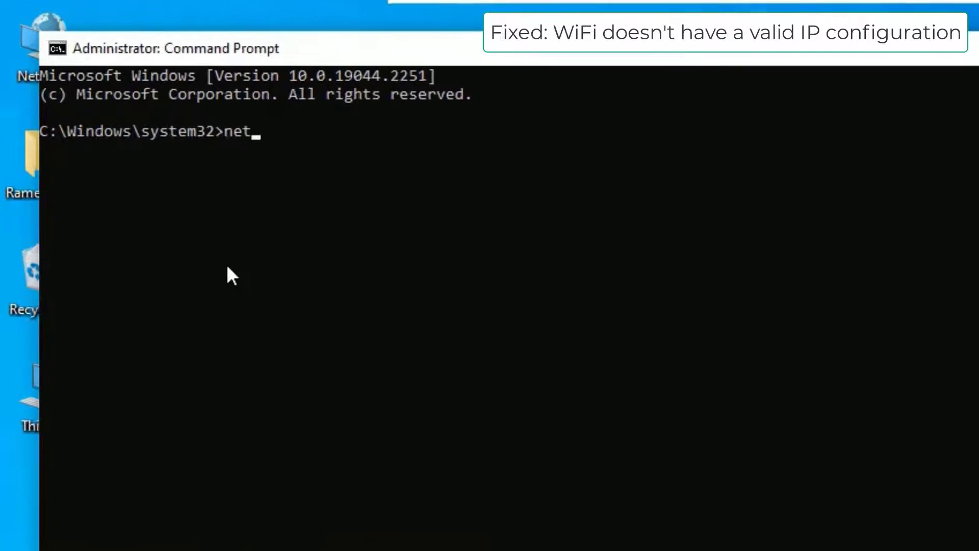
pyautogui.write('sh wins')
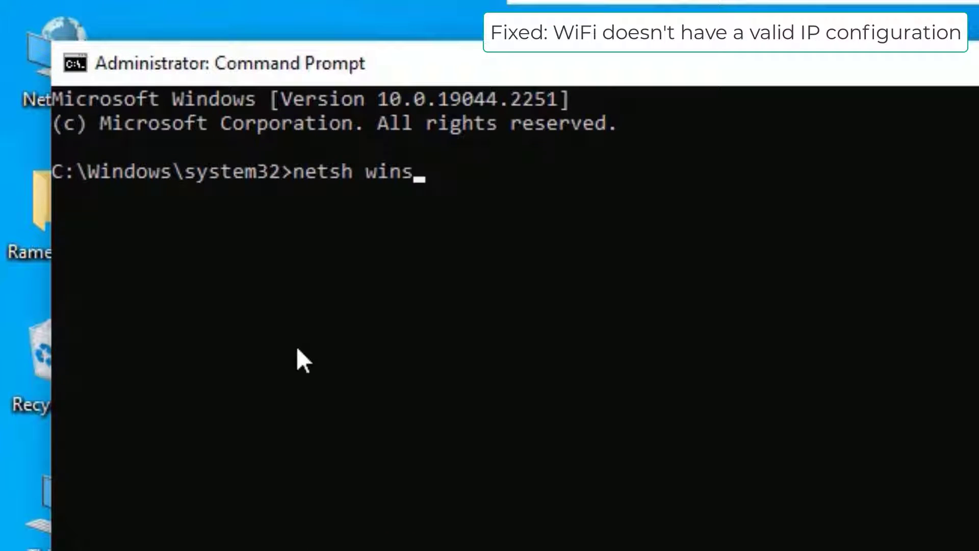
pyautogui.write('ock reset')
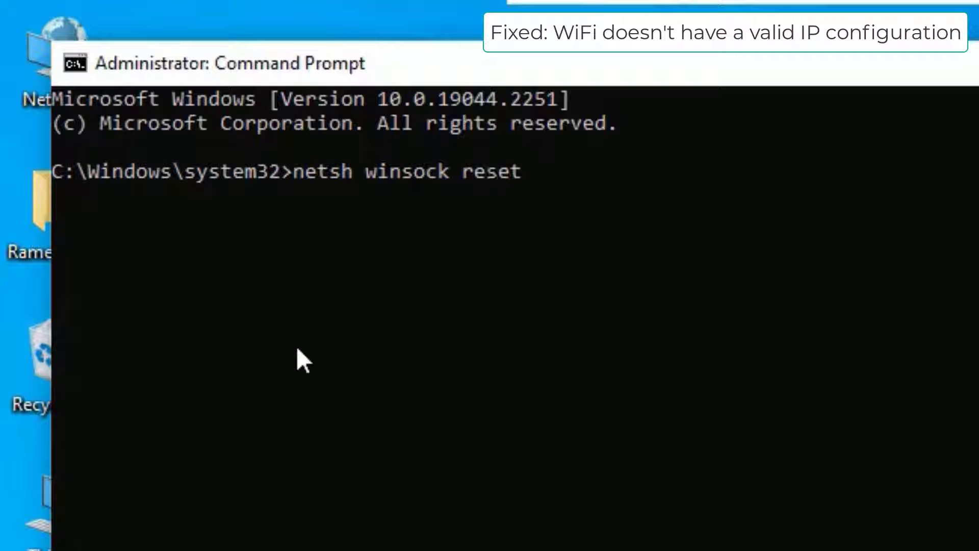
# - Run netsh winsock reset, then netsh winsock reset catalog
pyautogui.press('Return')
pyautogui.write('ne')
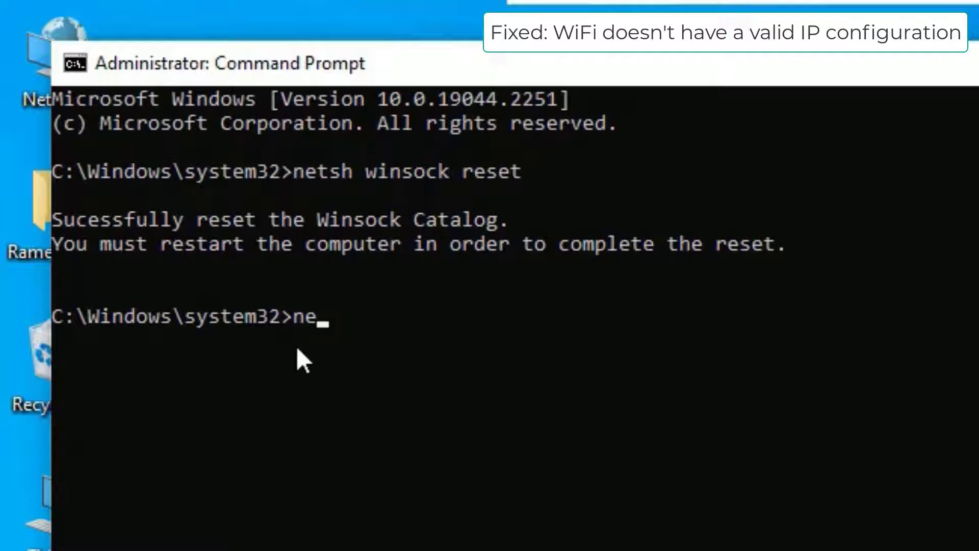
pyautogui.write('tsh wi')
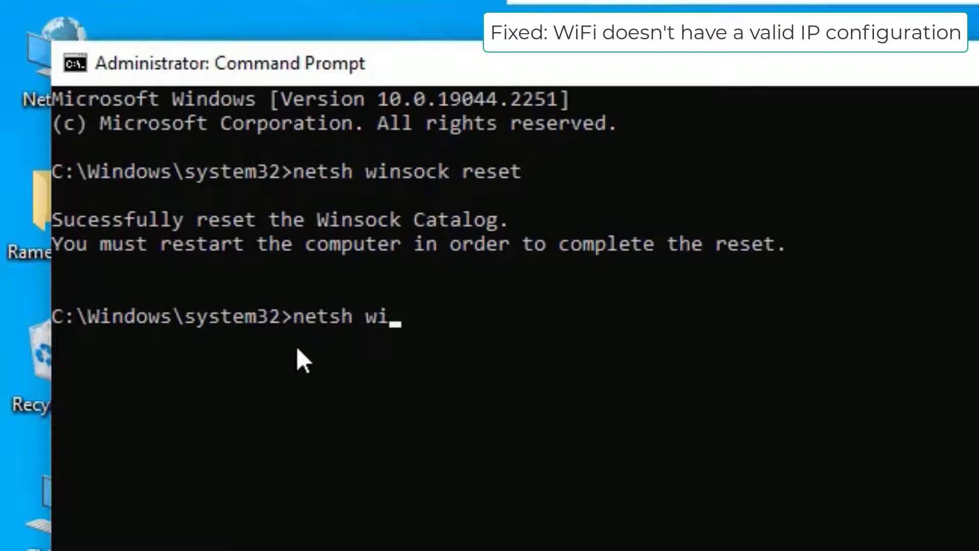
pyautogui.write('nsock res')
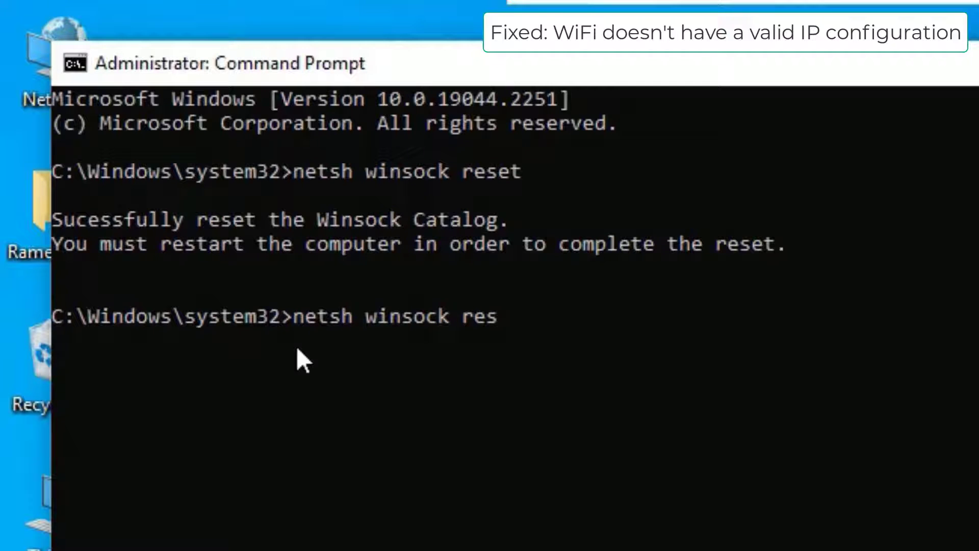
pyautogui.write('et res')
pyautogui.press('BackSpace')
pyautogui.press('BackSpace')
pyautogui.press('BackSpace')
pyautogui.write('ca')
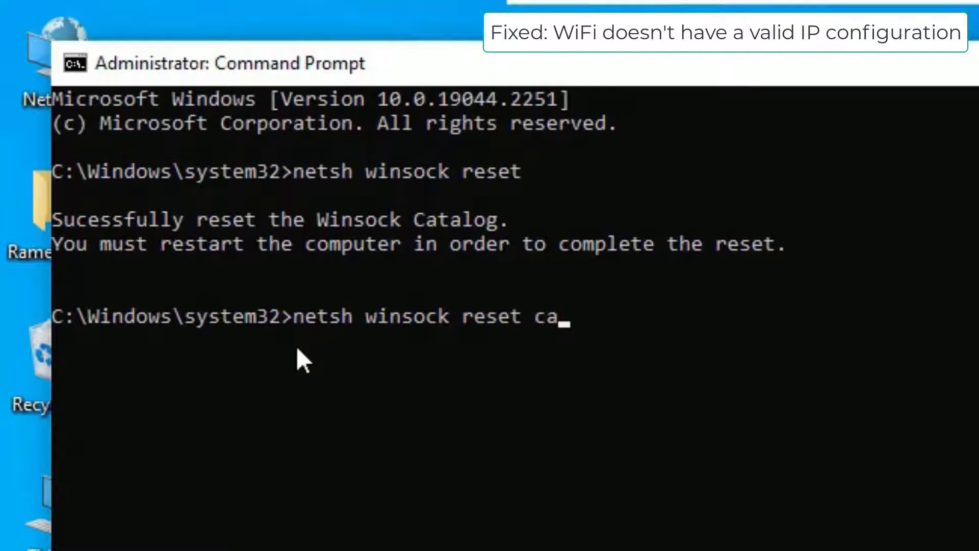
pyautogui.write('talog')
pyautogui.press('Return')
pyautogui.write('n')
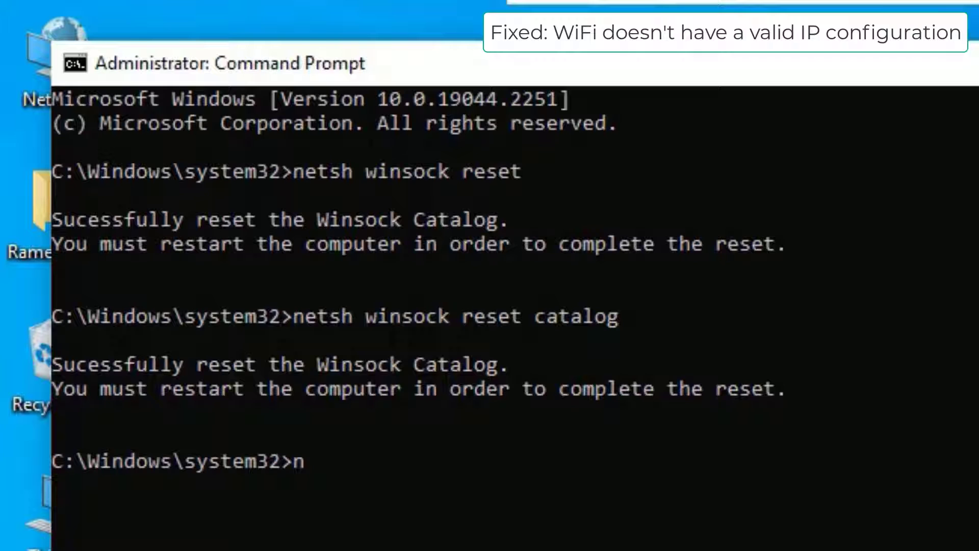
pyautogui.write('etsh ')
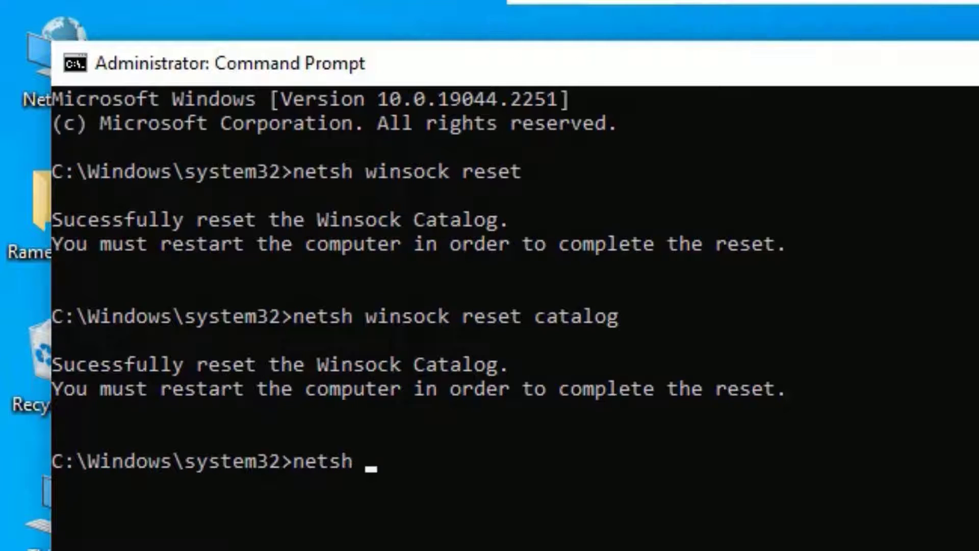
pyautogui.write('int ')
pyautogui.write('ip')
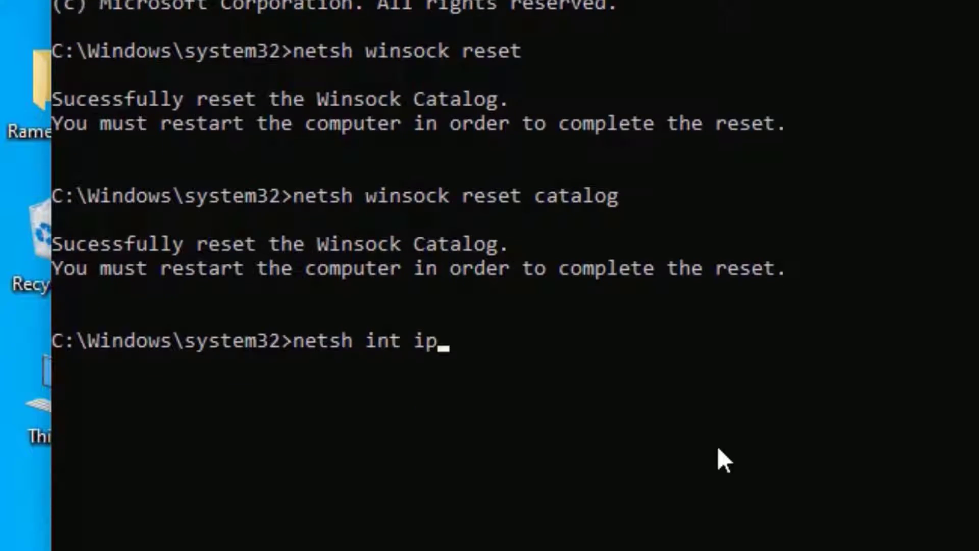
pyautogui.write(' rese')
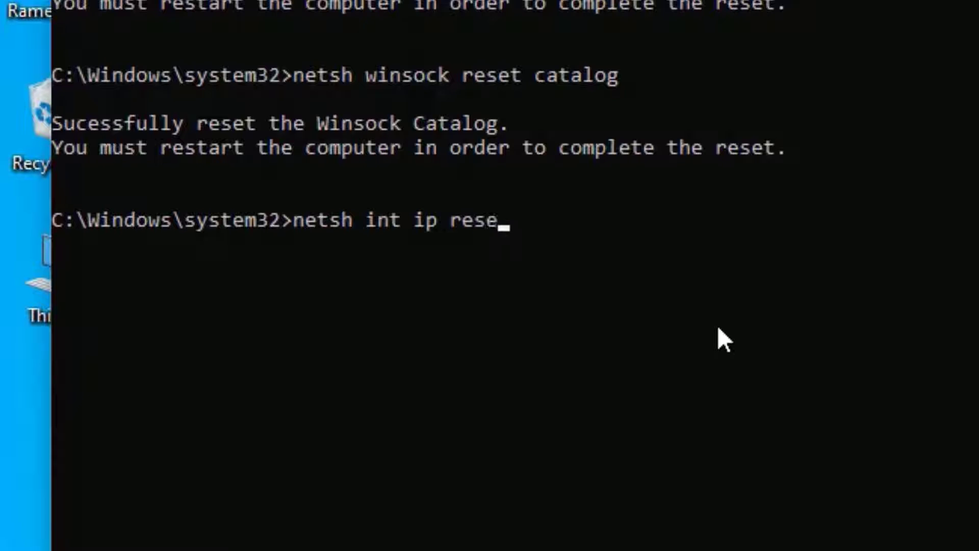
pyautogui.write('t resetlo')
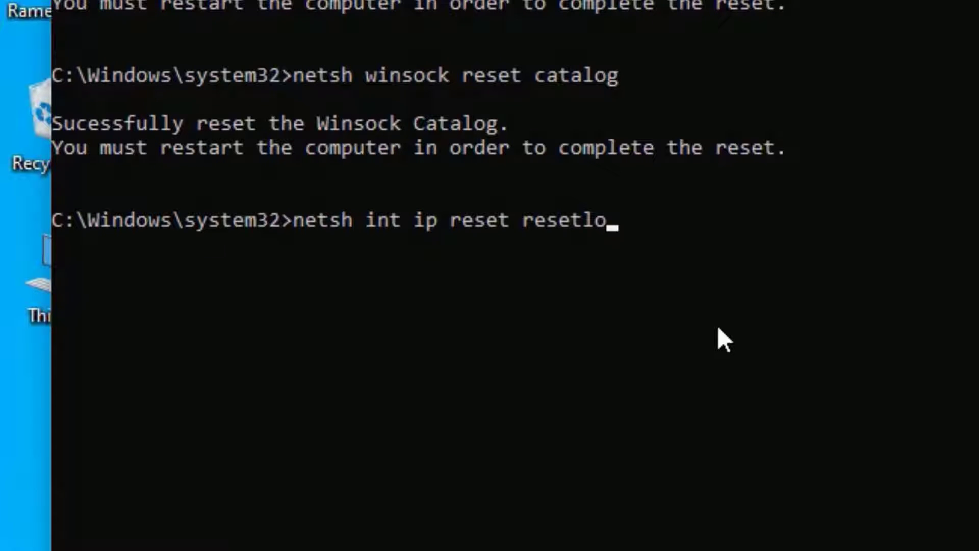
pyautogui.write('g.txt')
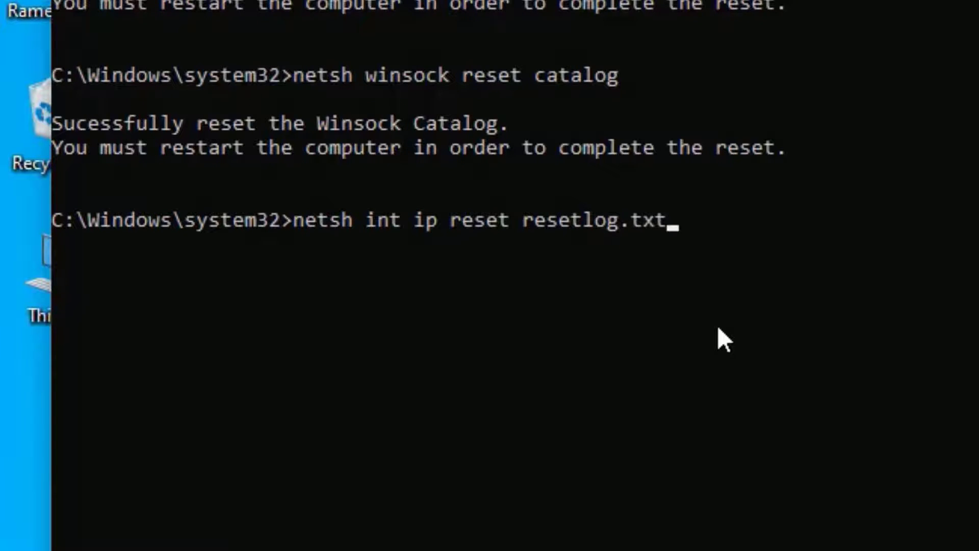
# - Run netsh int ip reset resetlog.txt and ipconfig /flushdns, then exit the console
pyautogui.press('Return')
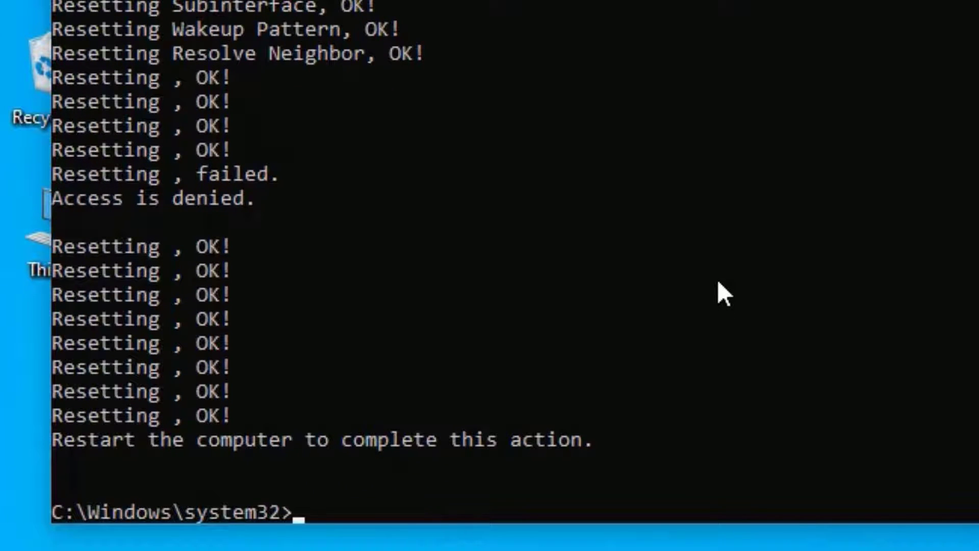
pyautogui.write('i')
pyautogui.write('pconfig ')
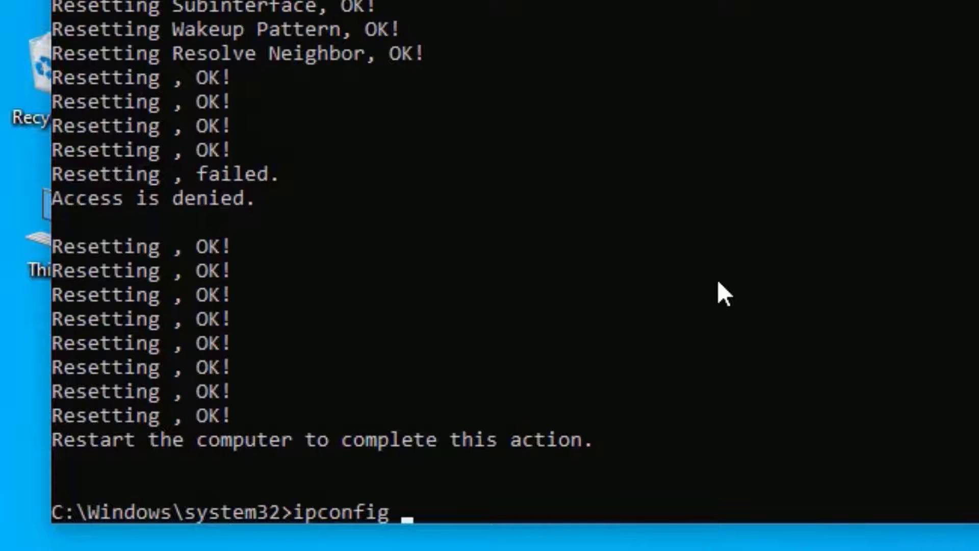
pyautogui.write('/flushd')
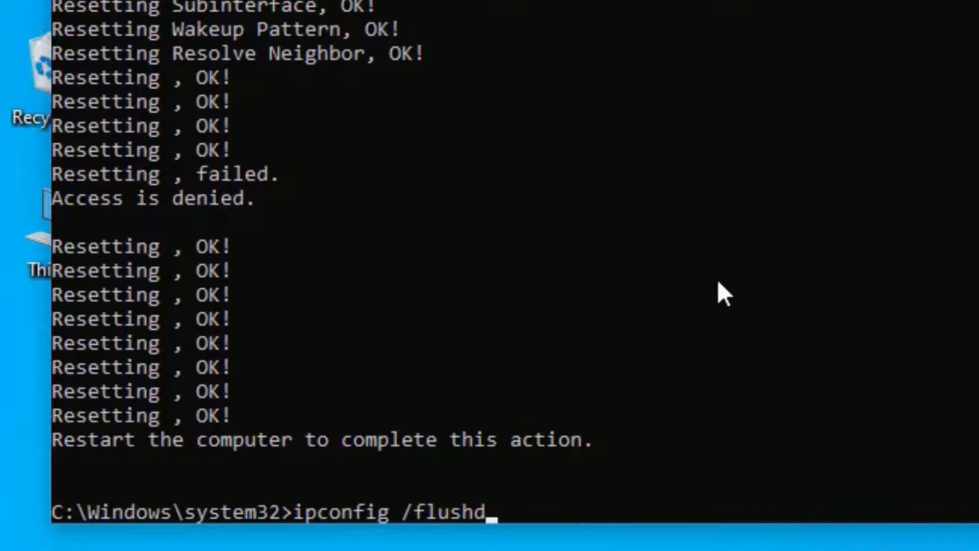
pyautogui.write('ns')
pyautogui.press('Return')
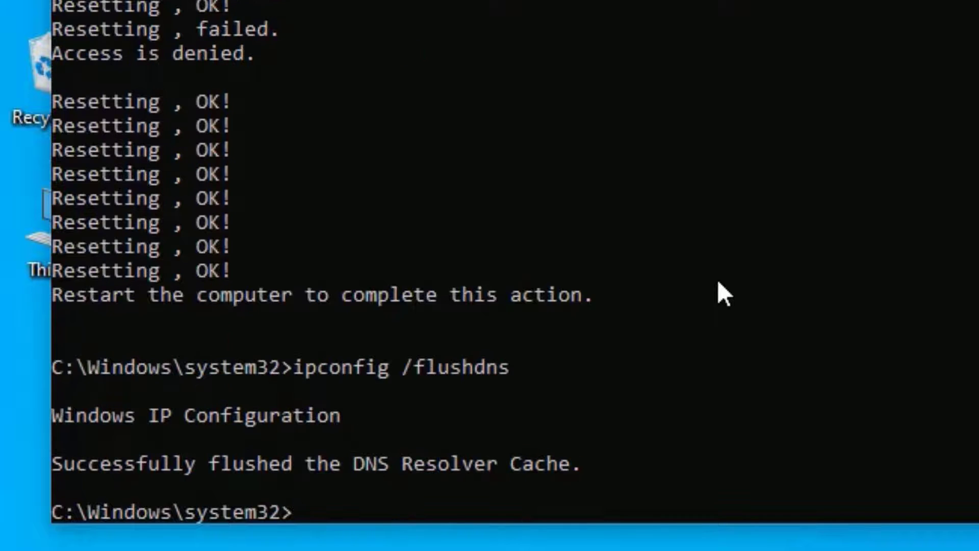
pyautogui.write('exit')
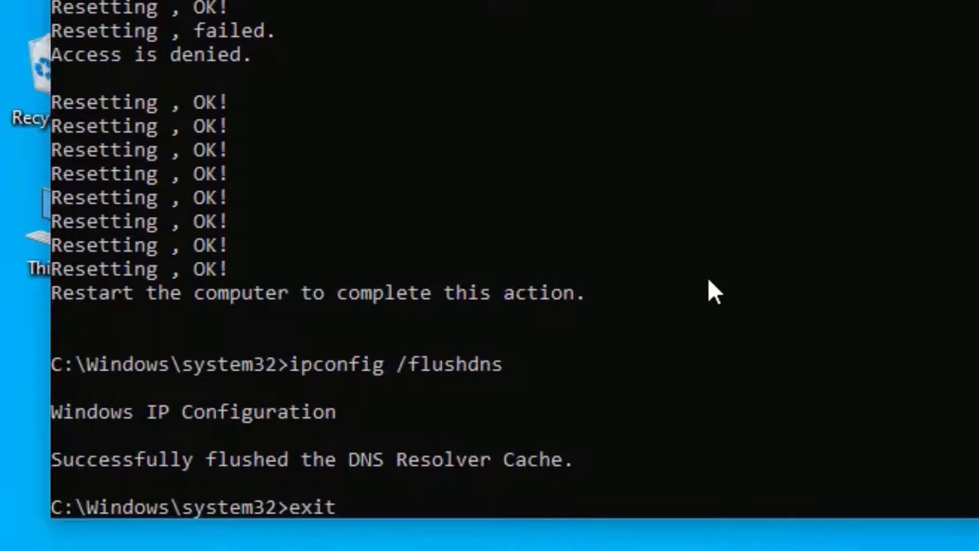
pyautogui.press('Return')
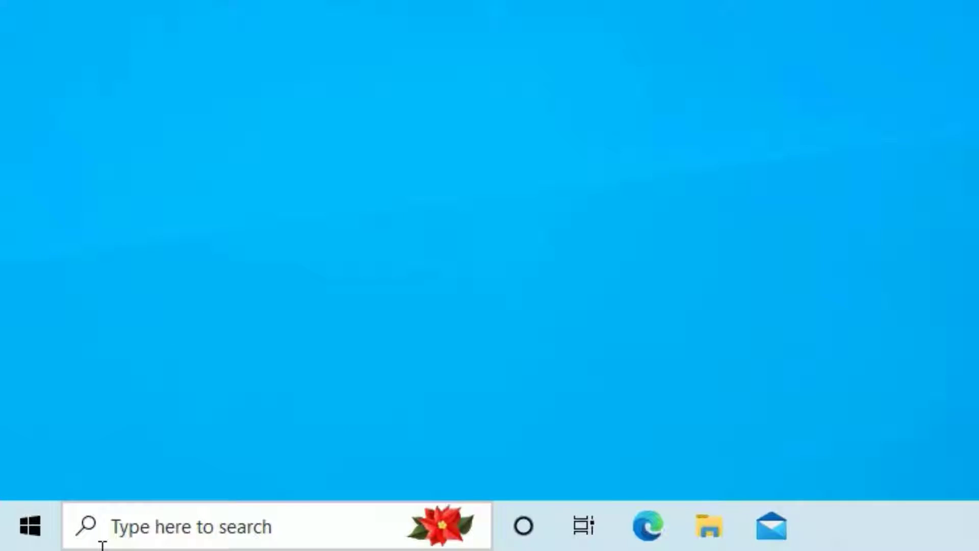
# - Search for 'settings' from the taskbar and launch the Settings app
pyautogui.click(42, 542)
pyautogui.write('s')
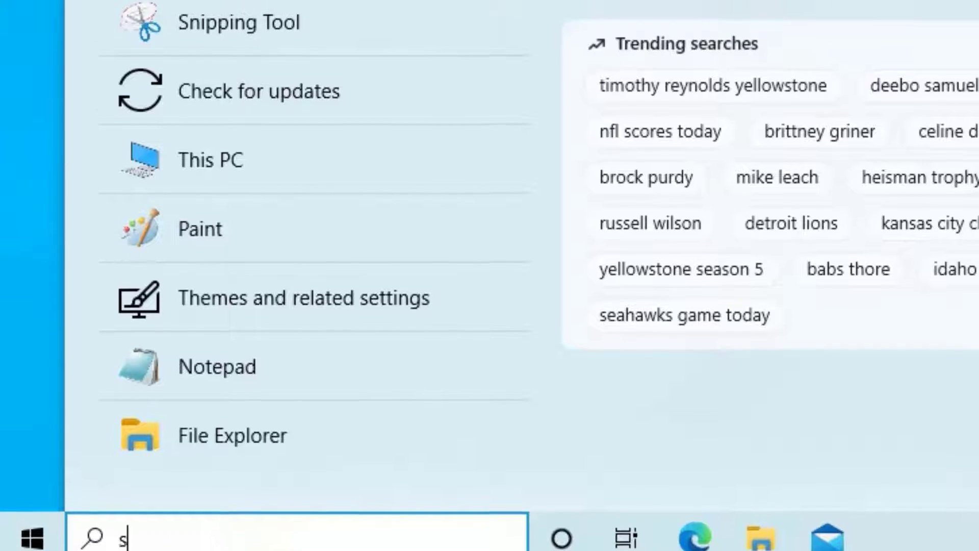
pyautogui.write('ettings')
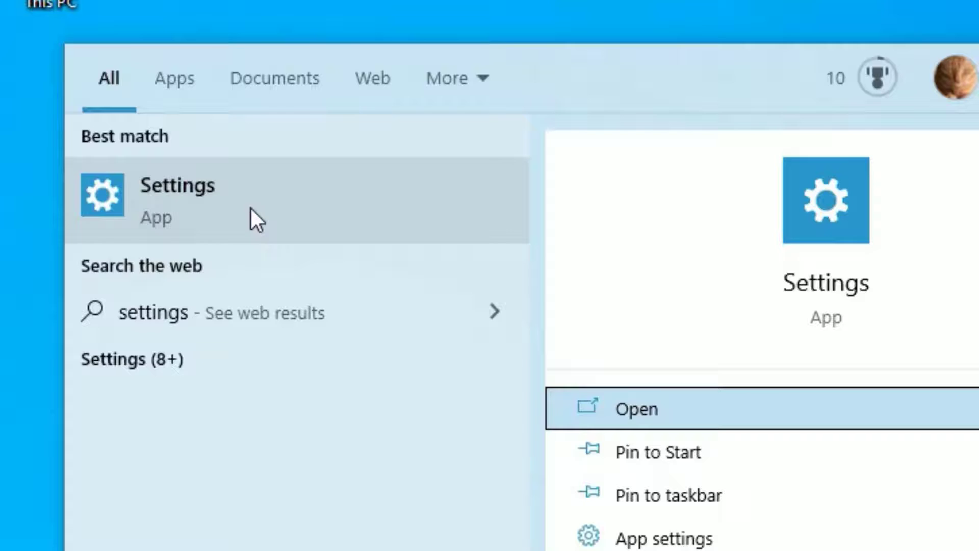
pyautogui.click(250, 206)
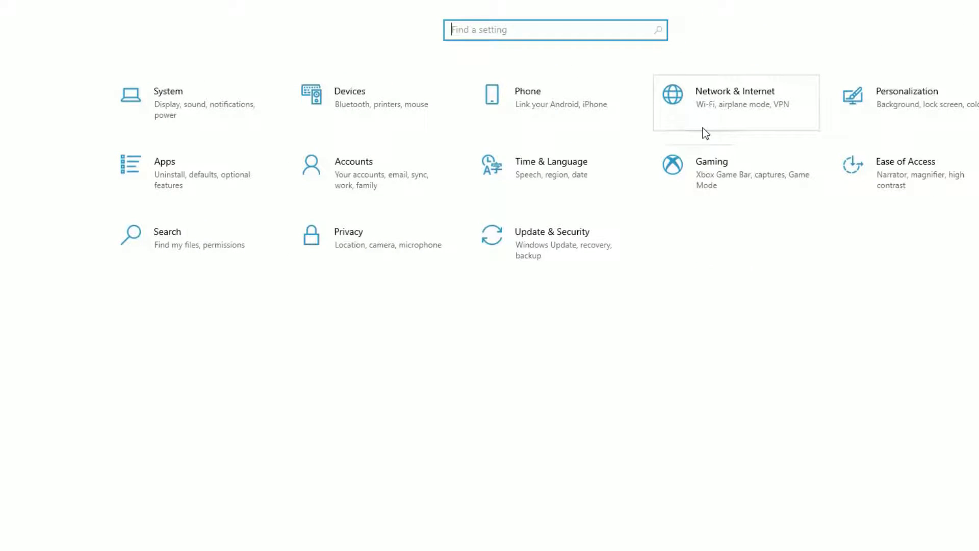
# - Go to Network & Internet and open the Network reset page
pyautogui.click(710, 110)
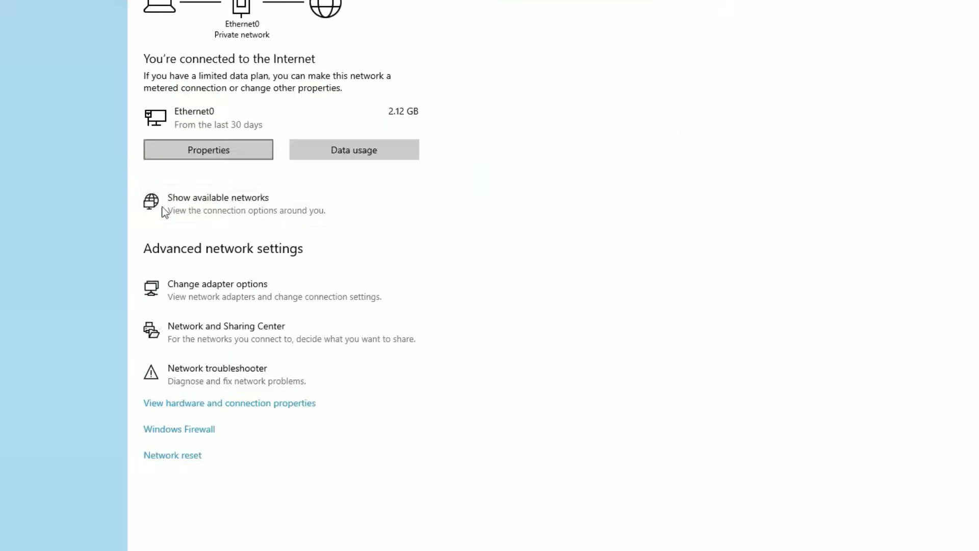
pyautogui.click(188, 459)
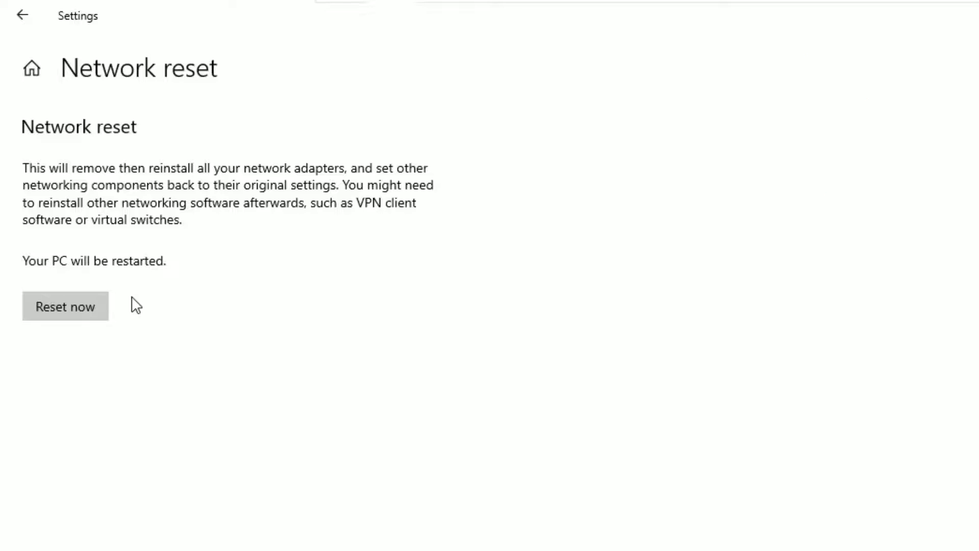
# - Start the network reset with Reset now, confirm Yes, and close the sign-out notice
pyautogui.click(93, 313)
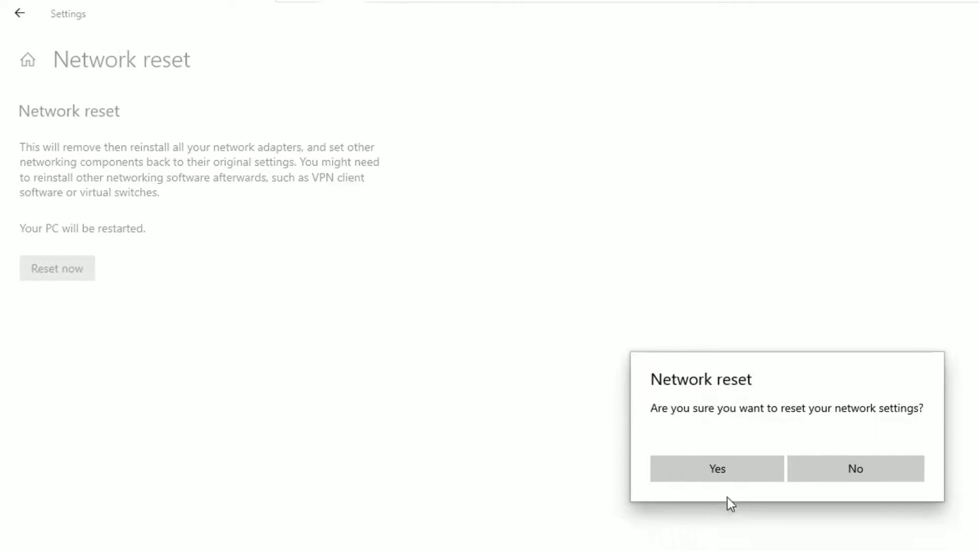
pyautogui.click(735, 465)
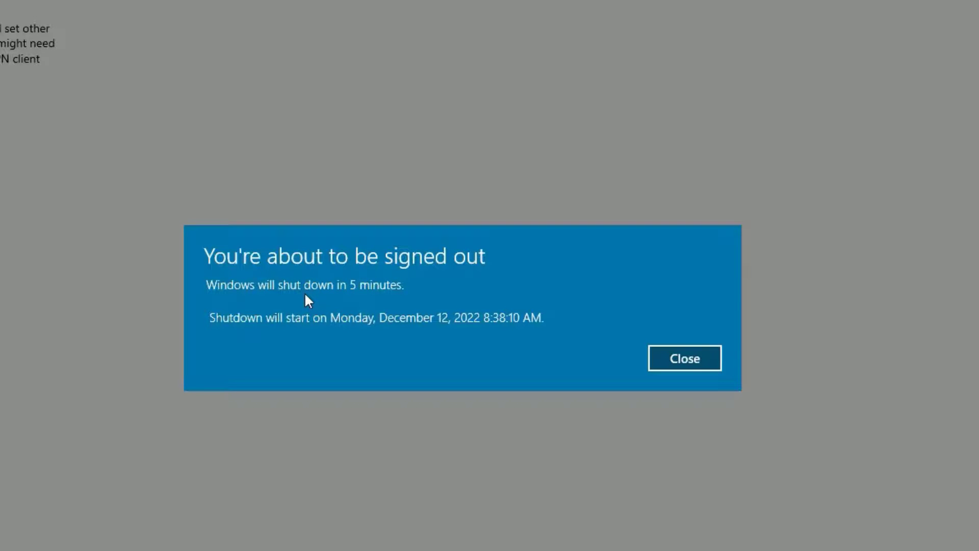
pyautogui.click(692, 356)
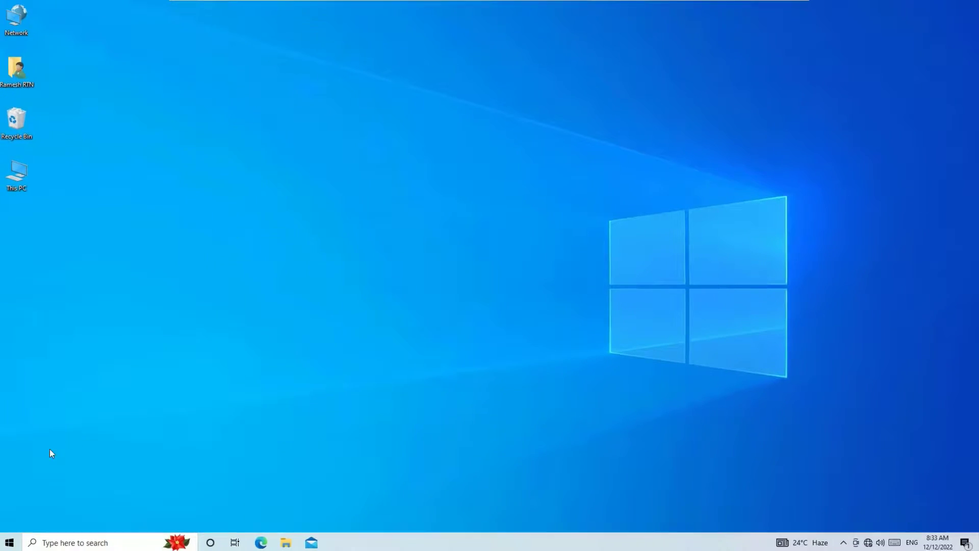
# - Restart the PC from the Start menu's Power options
pyautogui.click(9, 543)
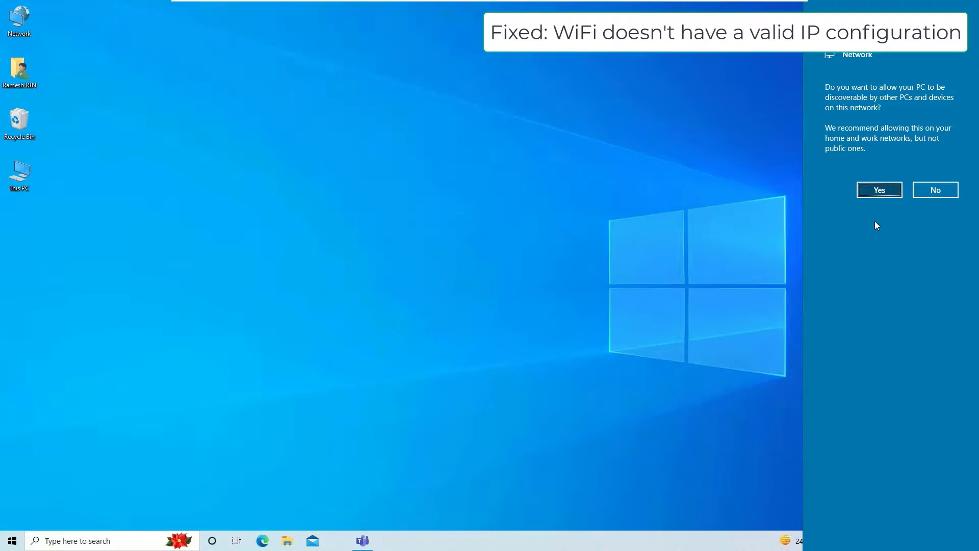
# - Allow network discoverability, then check the connection in the network flyout
pyautogui.click(869, 192)
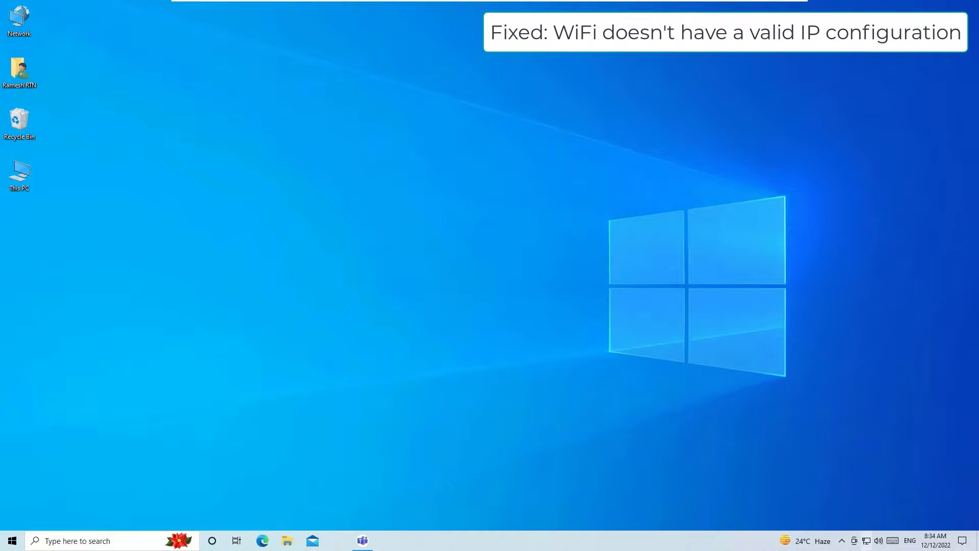
pyautogui.click(866, 544)
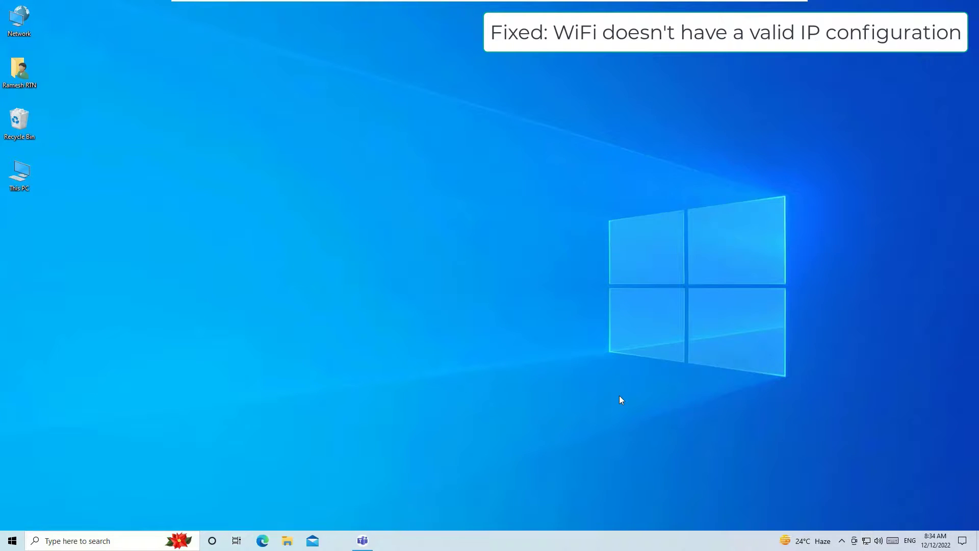